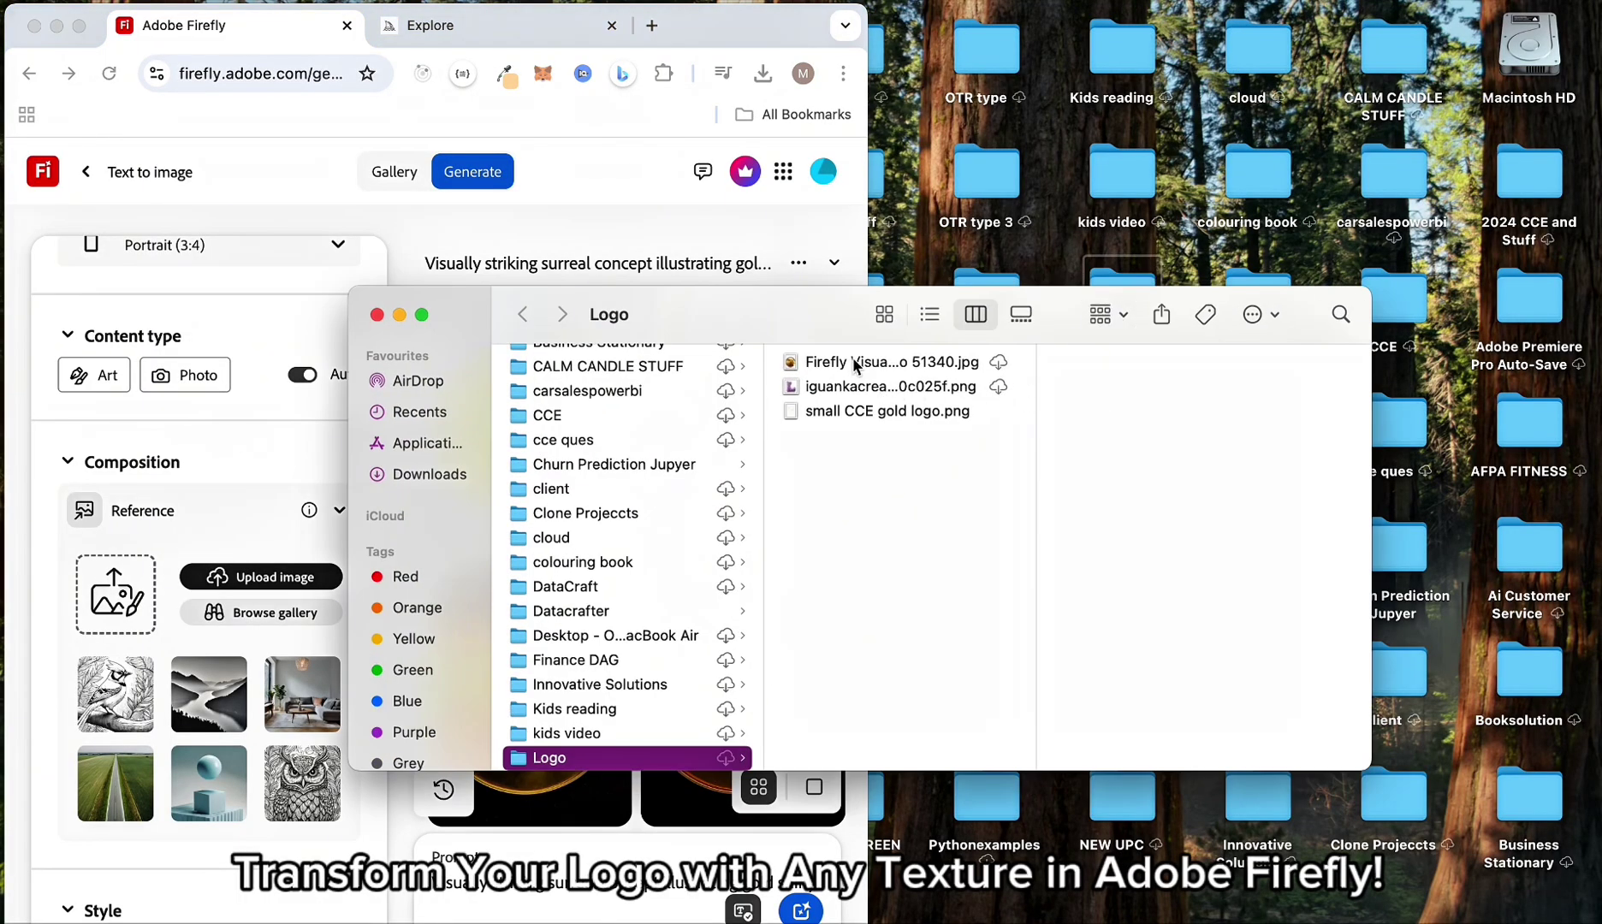
- Preview the small gold logo, gold coin render and purple furry L images in Finder
double_click(849, 411)
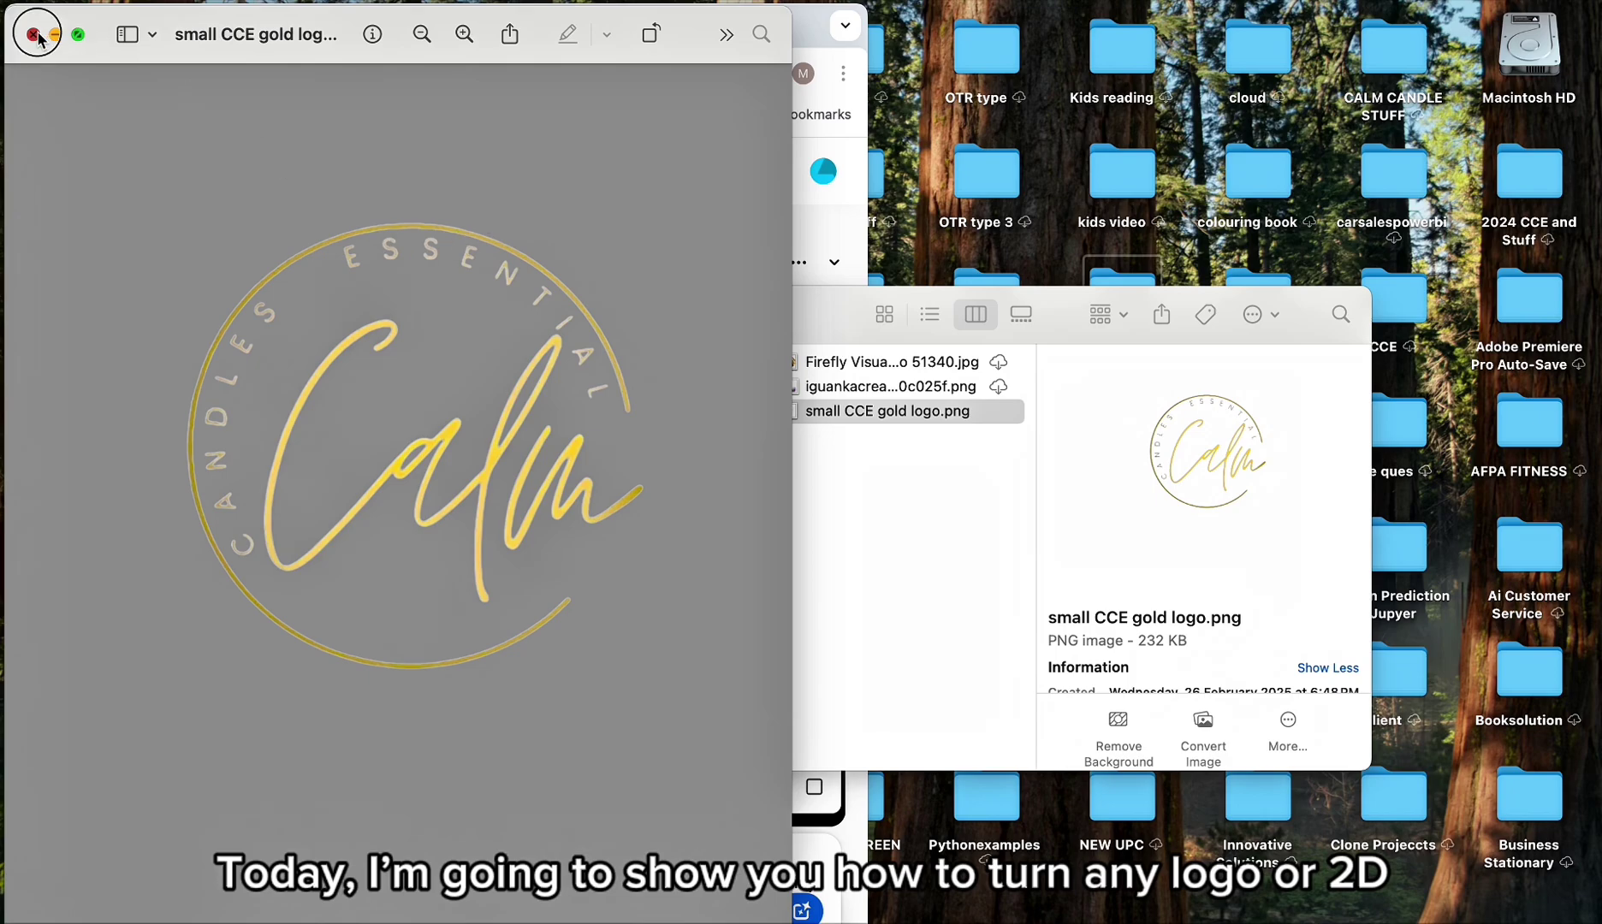
click(37, 36)
click(840, 367)
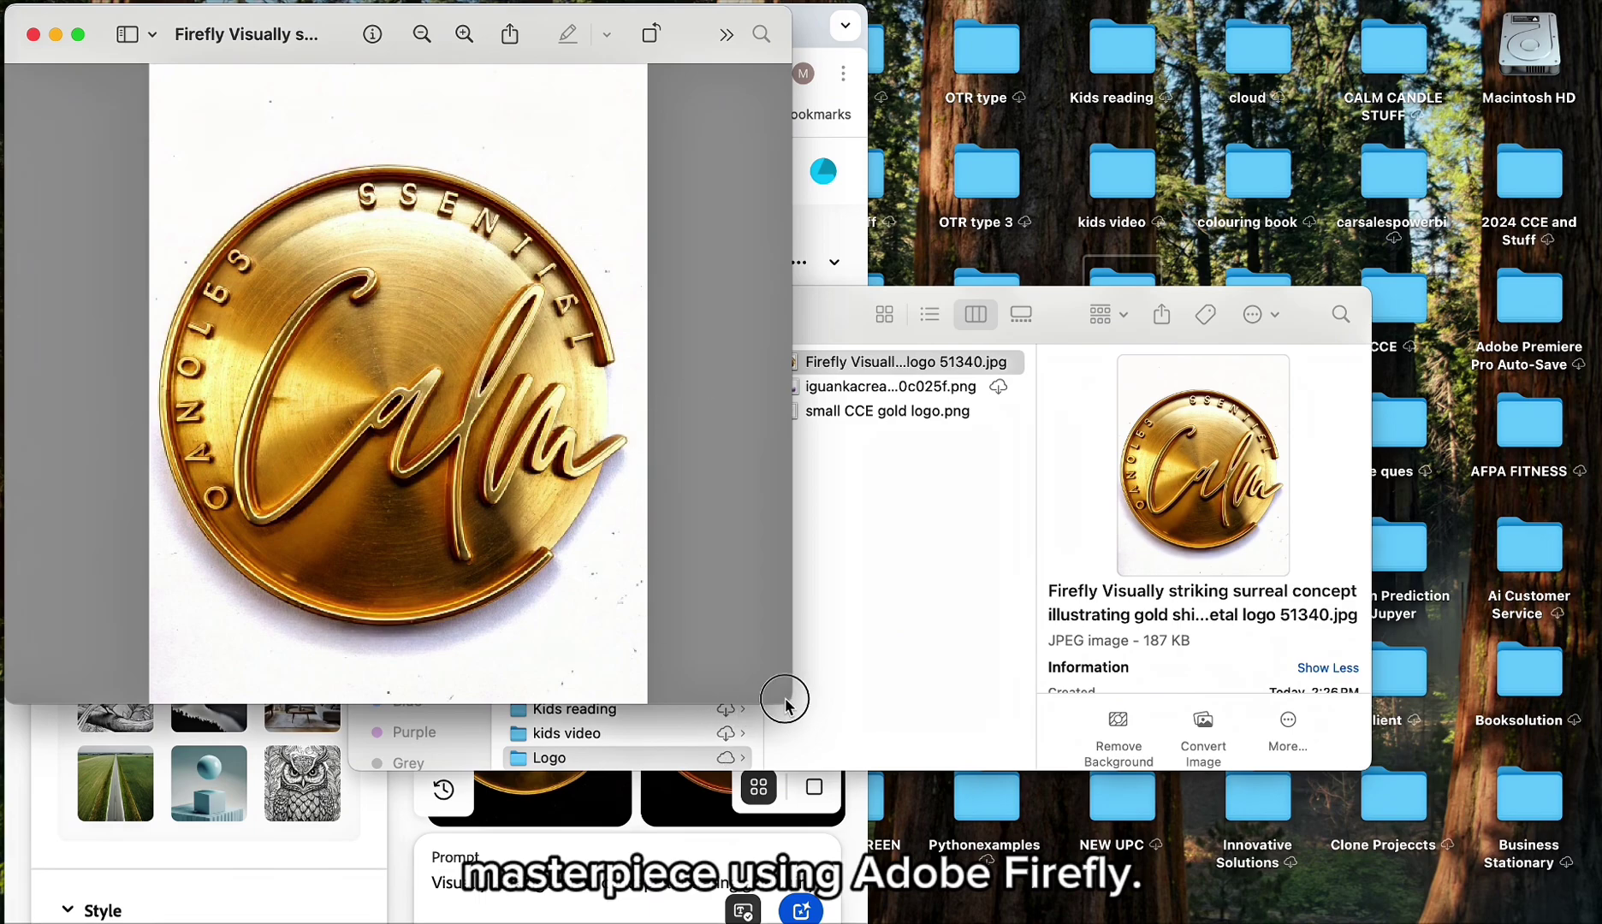
drag(780, 700, 922, 887)
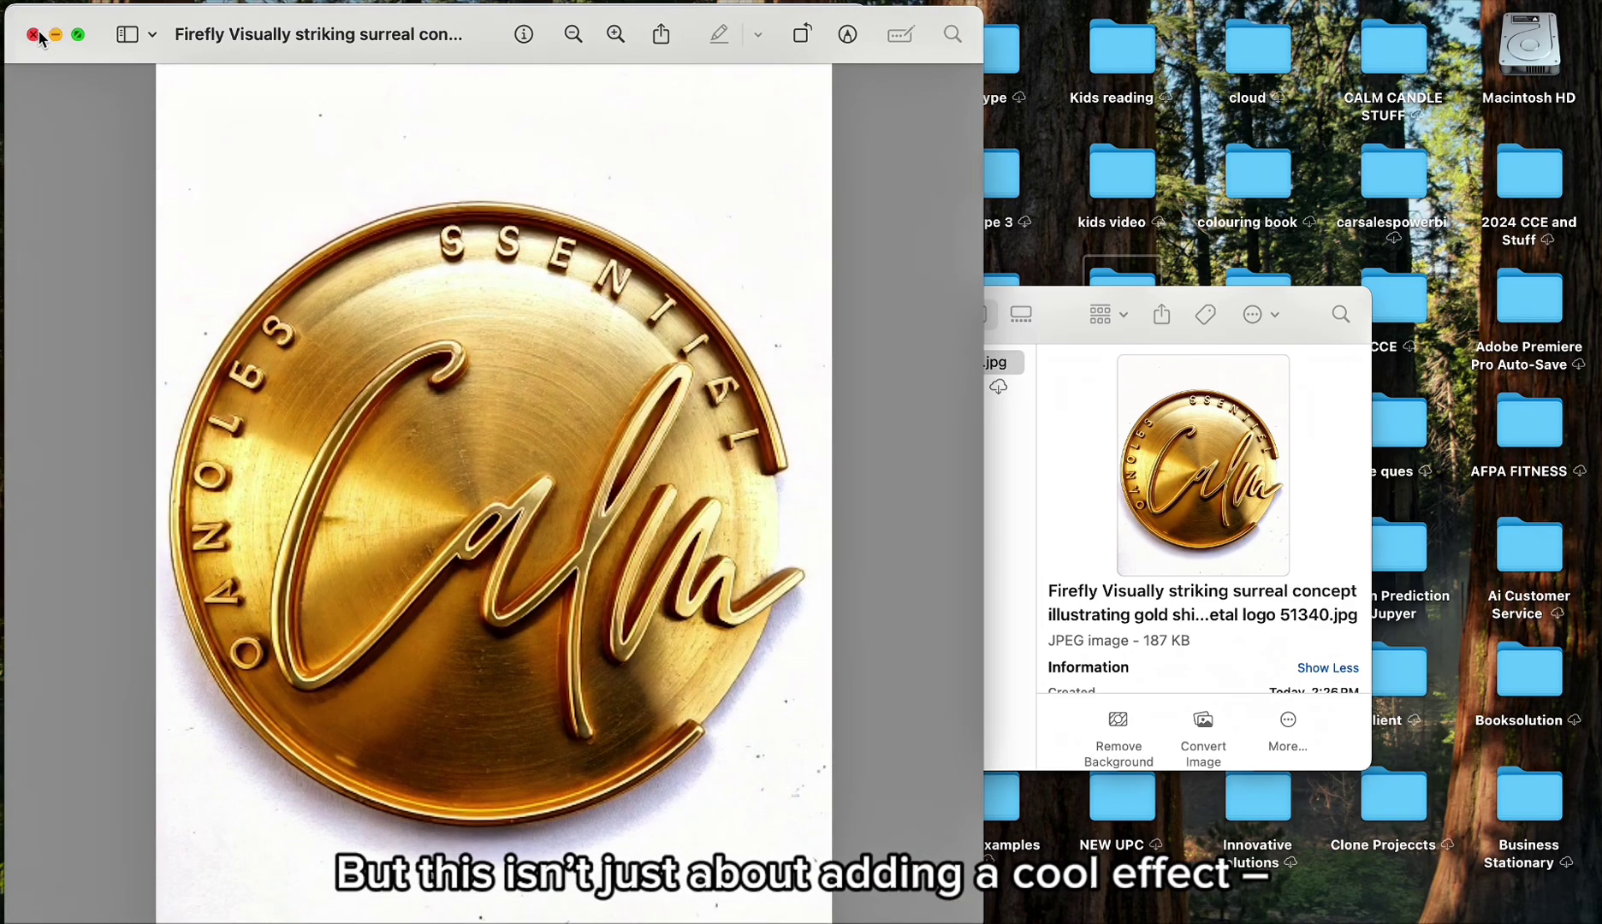
click(32, 34)
click(886, 398)
double_click(864, 398)
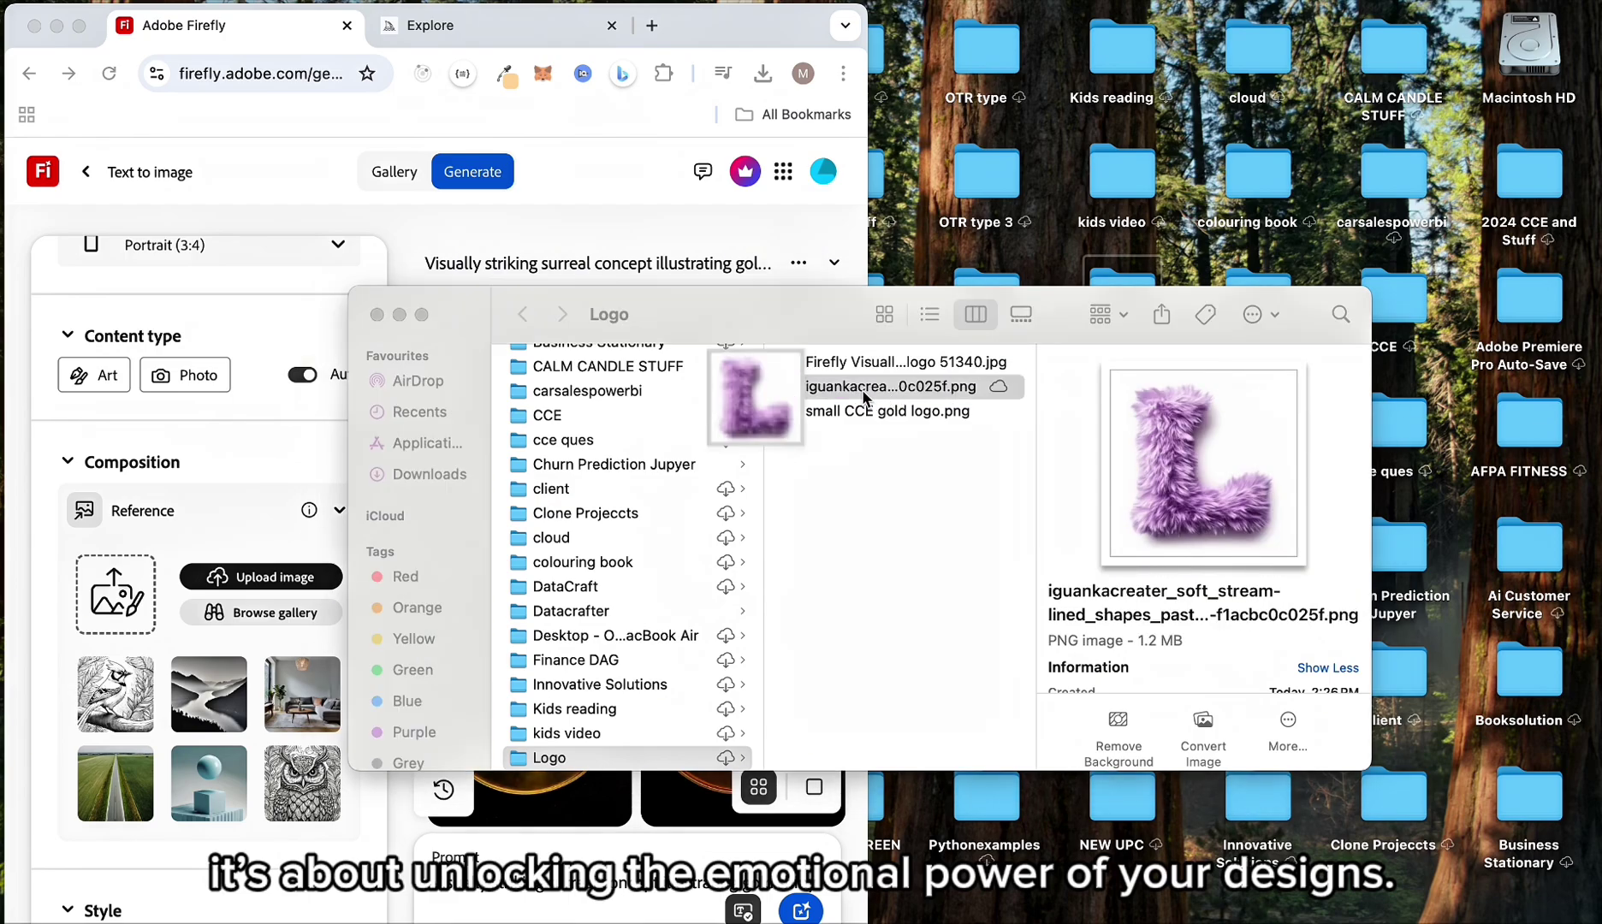
click(27, 35)
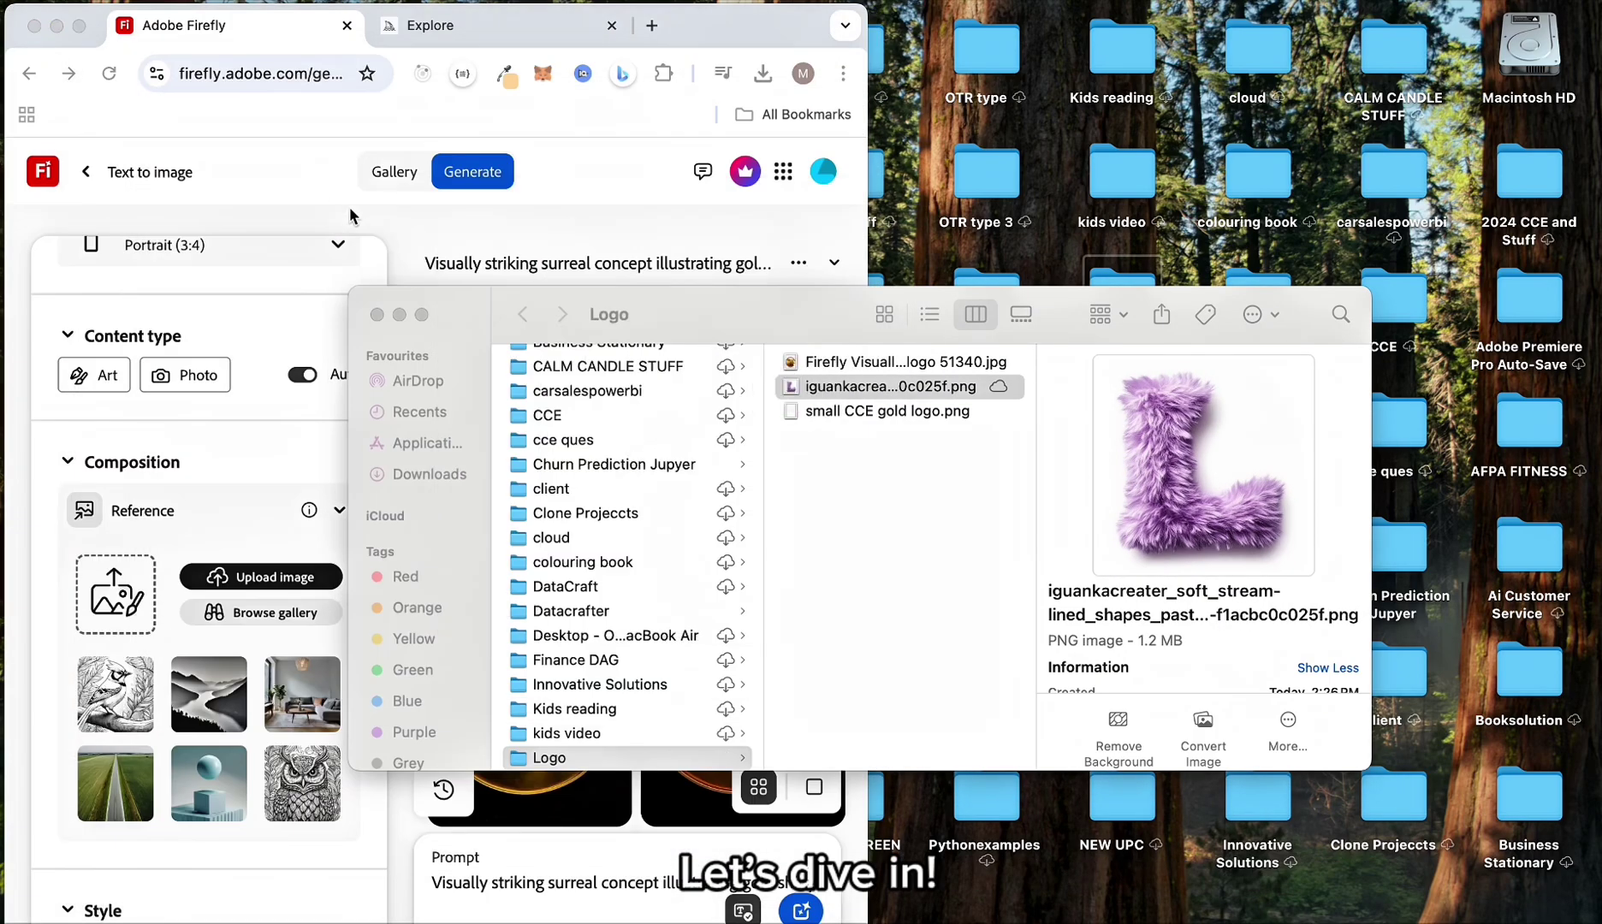
- Widen the Firefly window and place the file list beside it
click(687, 198)
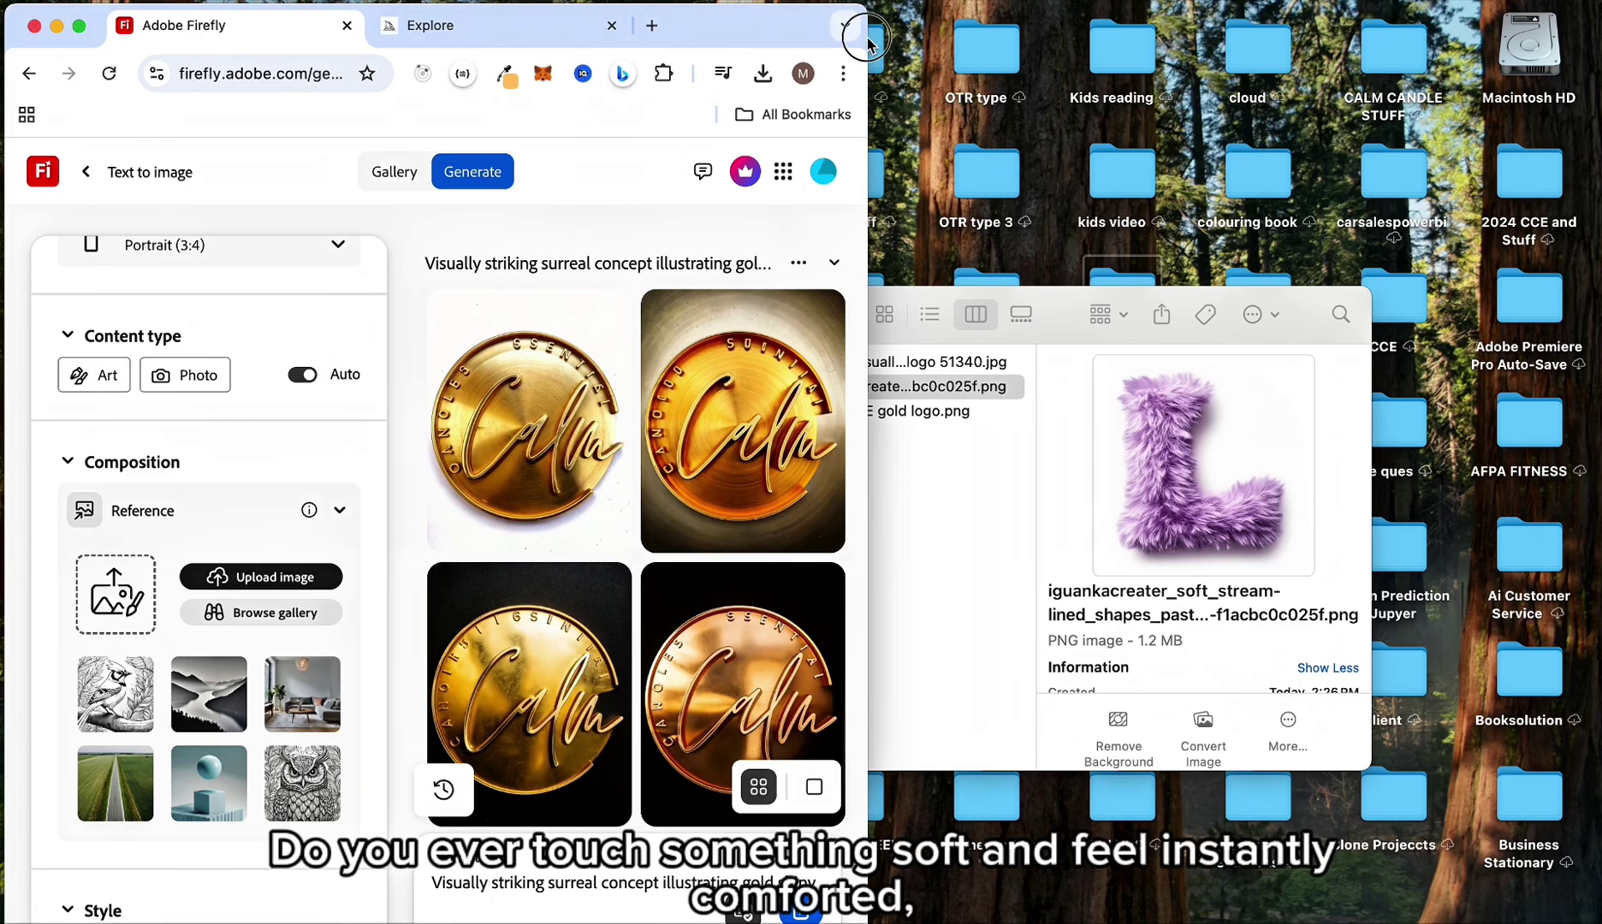
drag(868, 41, 1038, 54)
click(1056, 332)
drag(1056, 332, 1324, 338)
- Load the small gold logo as composition reference at maximum strength, in full screen
drag(1186, 373, 100, 611)
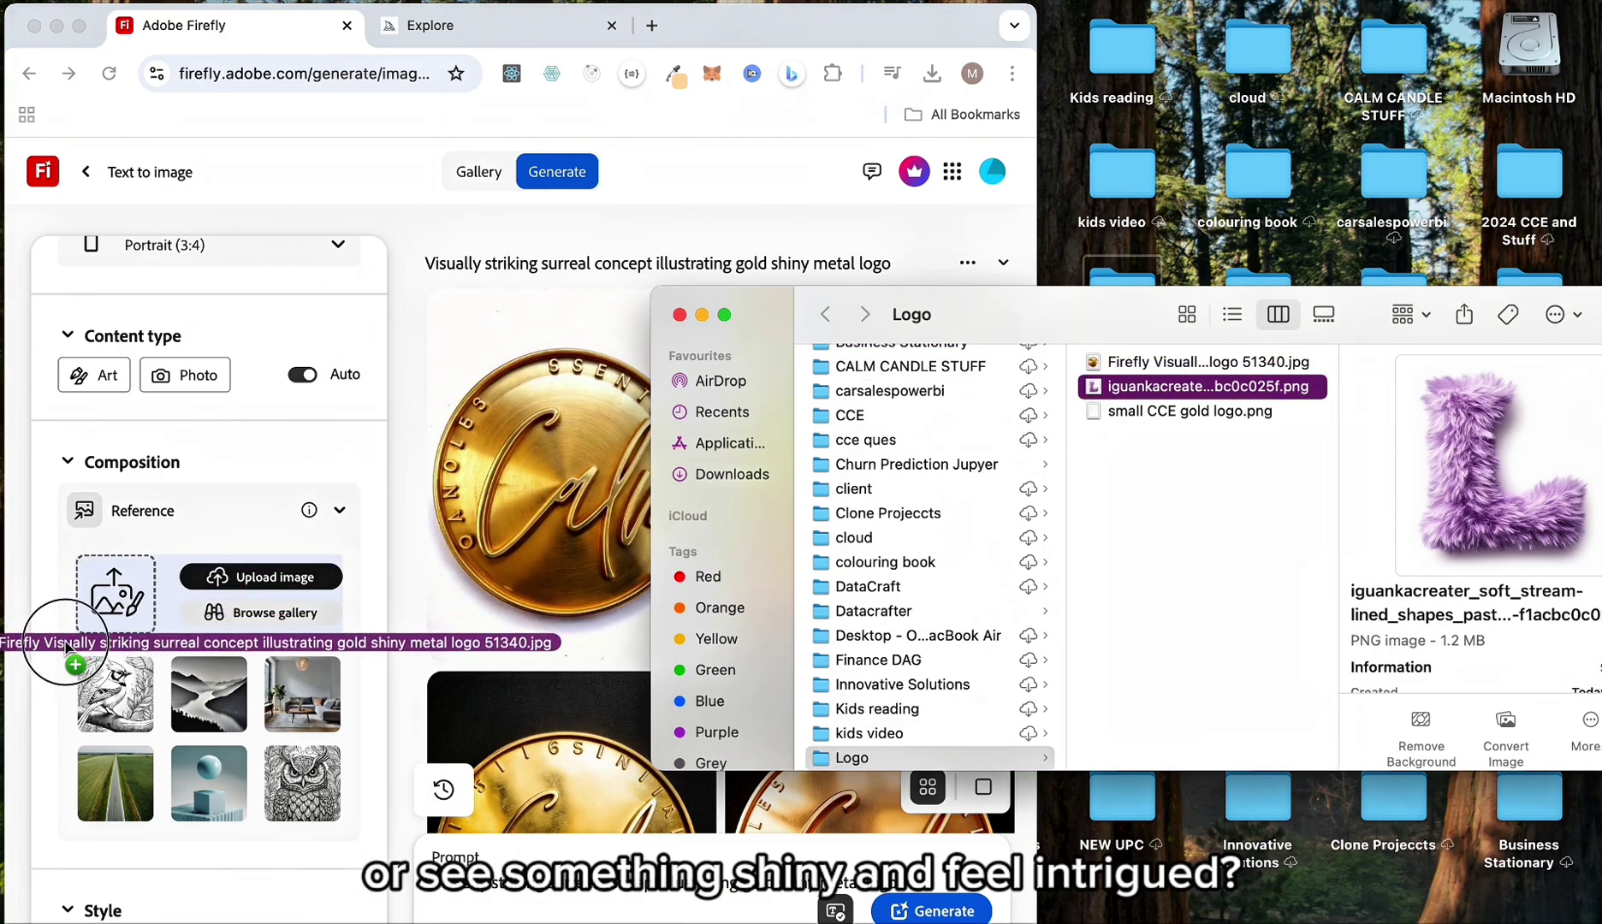
drag(101, 610, 1182, 427)
click(1182, 373)
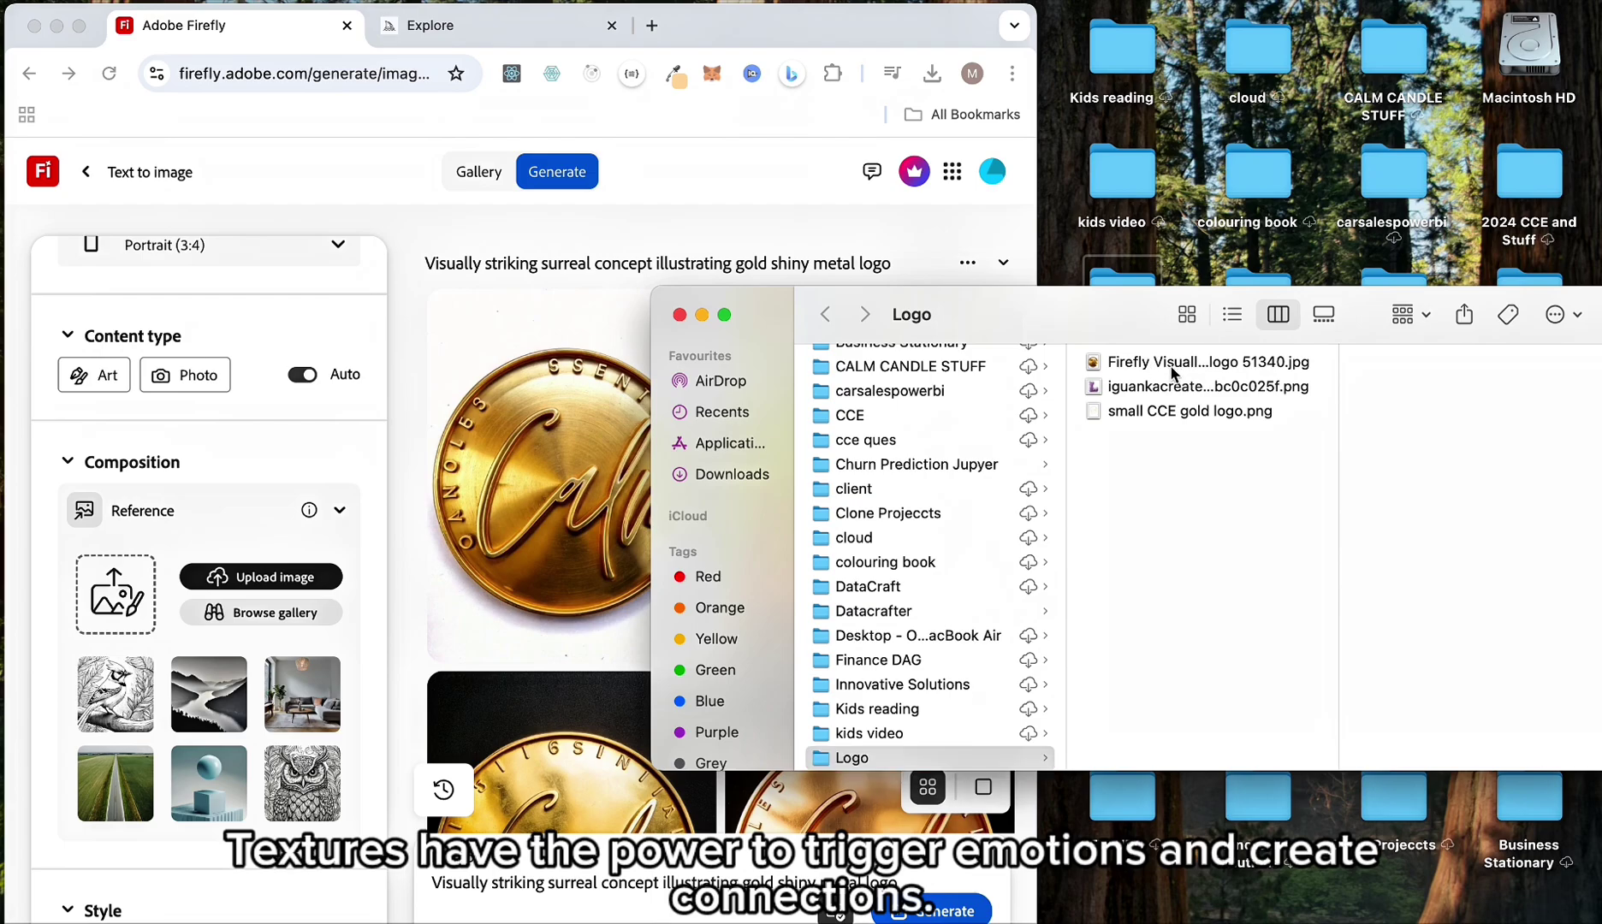
click(1125, 365)
drag(1137, 410, 148, 606)
scroll(320, 648, down, 2)
click(338, 562)
click(79, 27)
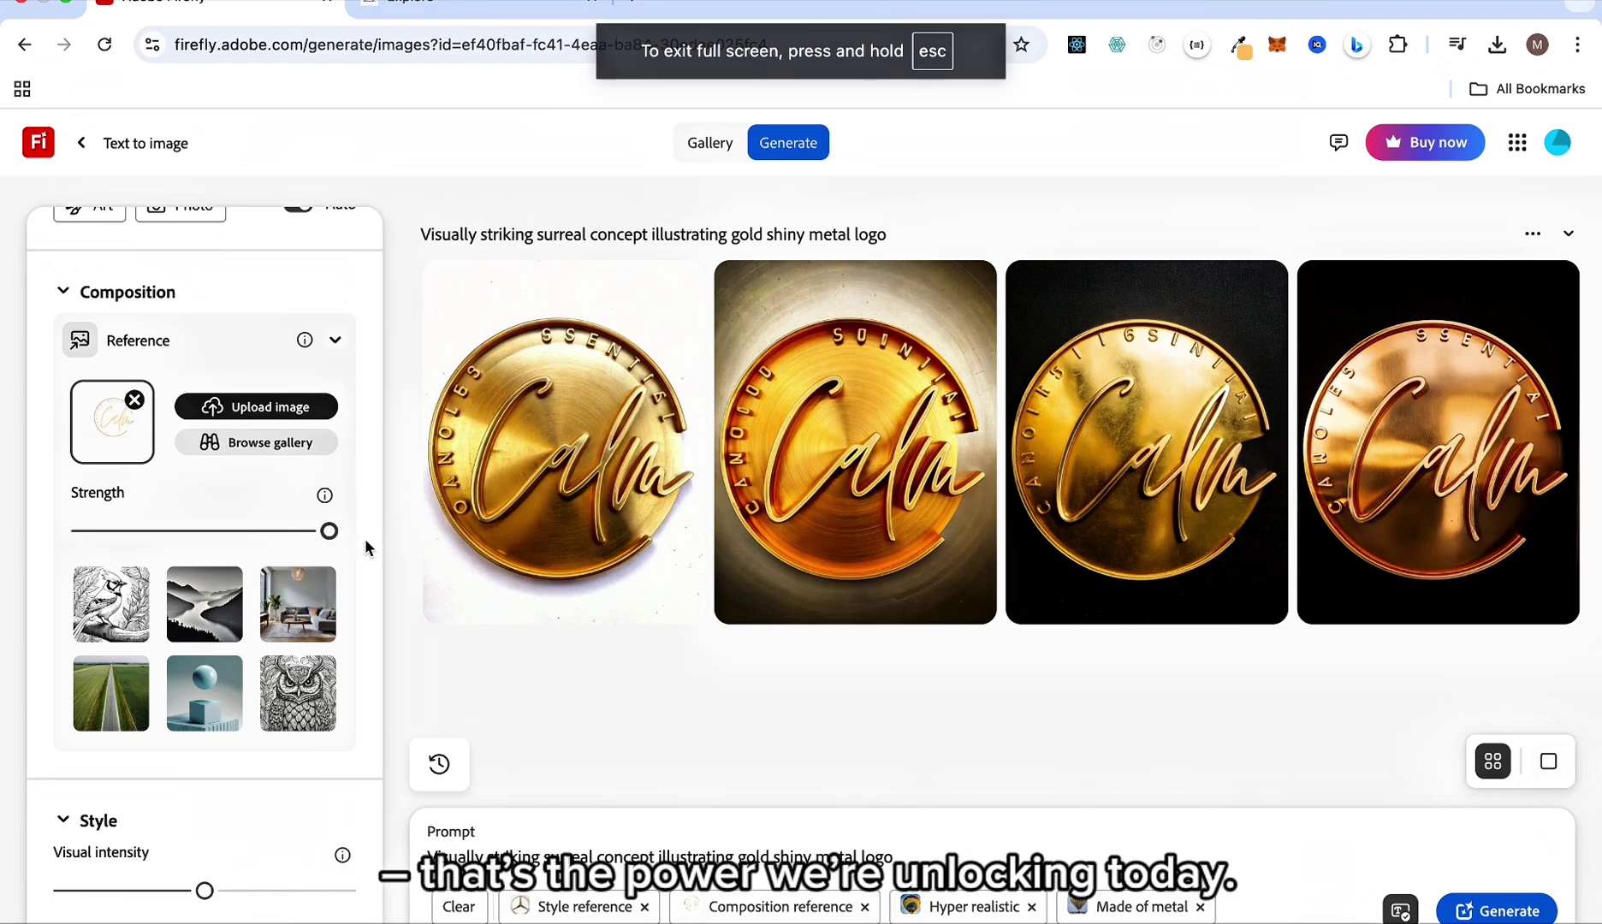
scroll(248, 678, down, 1)
scroll(249, 678, down, 3)
- Replace the style reference with the gold coin render, returning to full screen
click(134, 694)
click(67, 22)
drag(1185, 364, 122, 751)
click(78, 34)
scroll(216, 549, down, 5)
scroll(215, 549, down, 1)
- Set the Materials effect lighting to Studio light
click(293, 472)
scroll(301, 676, down, 1)
click(90, 400)
click(293, 431)
scroll(307, 589, down, 2)
scroll(322, 727, down, 2)
click(301, 797)
click(230, 677)
scroll(294, 599, up, 5)
- Re-paste the existing prompt and generate a new batch of gold medallion images
triple_click(613, 814)
key(ctrl+c)
key(BackSpace)
key(ctrl+v)
click(1452, 905)
- Inspect the new gold coin results, including the ESSENTIAL coin, up close
click(641, 455)
click(1190, 341)
click(825, 463)
click(1127, 420)
click(1205, 455)
click(1332, 414)
click(1350, 424)
click(1145, 423)
scroll(222, 633, up, 5)
scroll(221, 633, down, 1)
- Swap the gold coin style reference for the purple furry L image
click(133, 749)
click(71, 8)
drag(1133, 387, 121, 823)
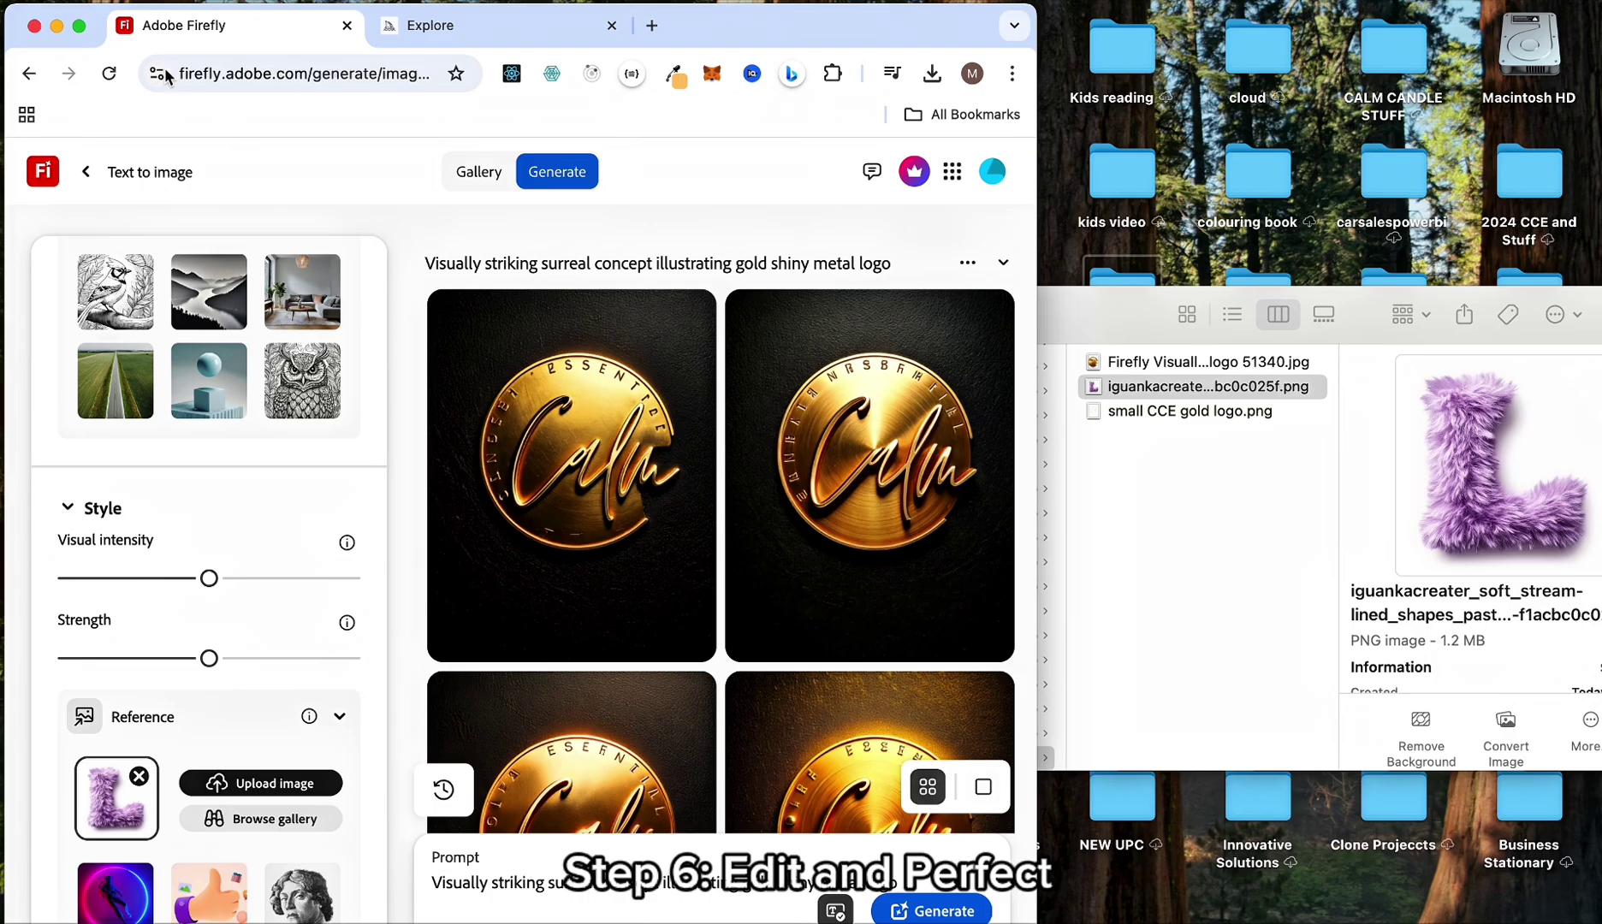